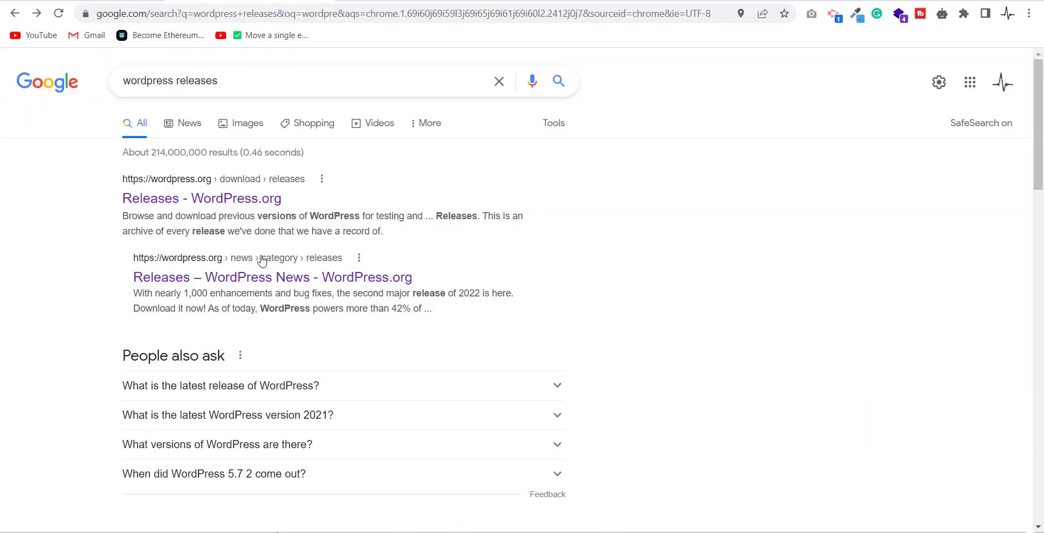
Step: Go to the WordPress.org Releases news list and open the WordPress 5.9.2 Security and Maintenance Release post
click(265, 277)
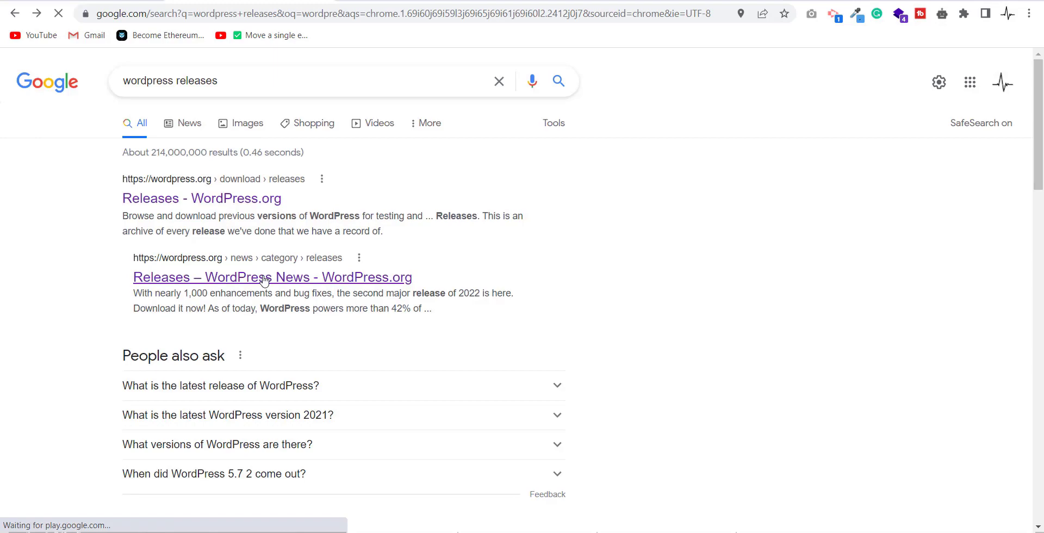
scroll(531, 244, down, 15)
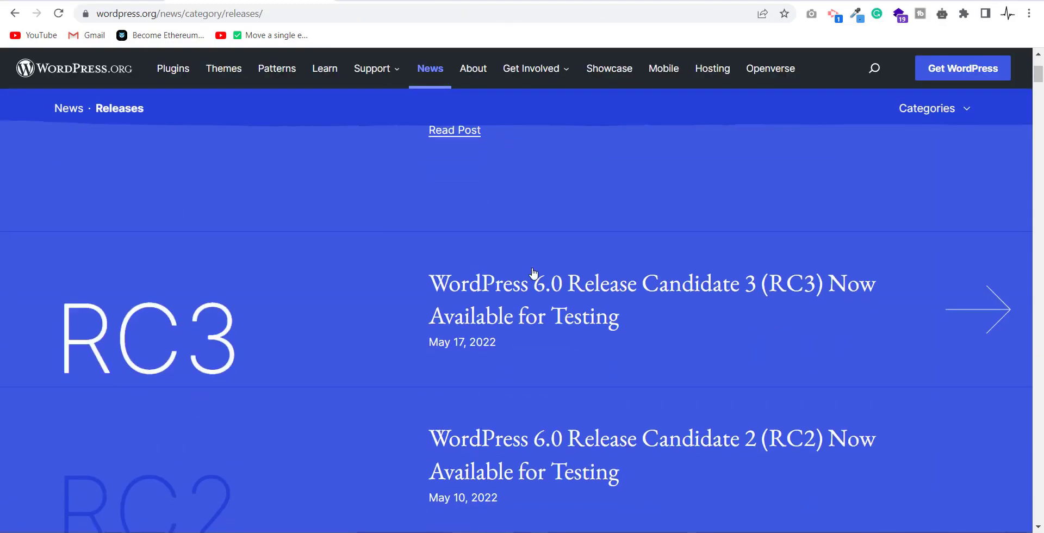
scroll(531, 273, down, 6)
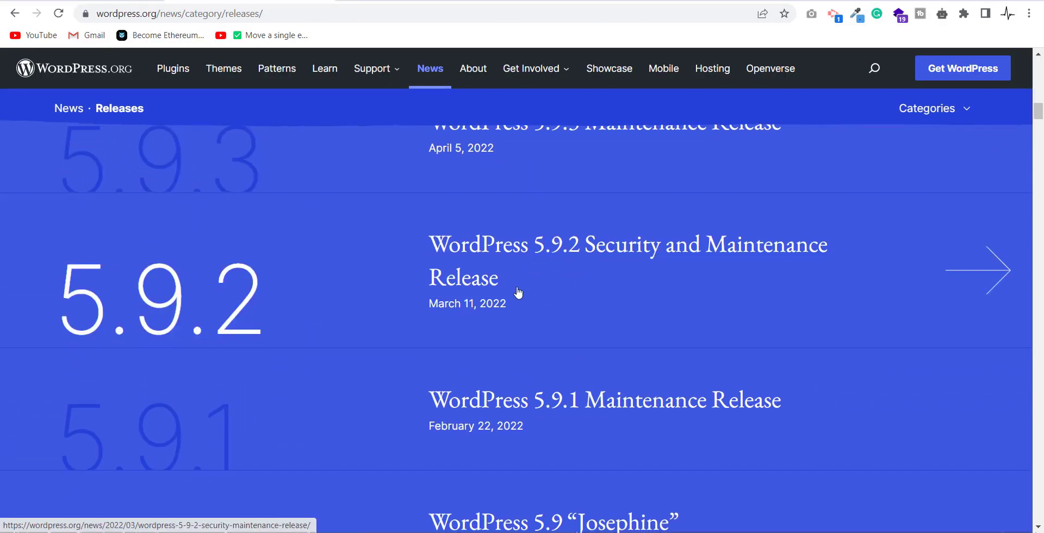
scroll(543, 295, down, 15)
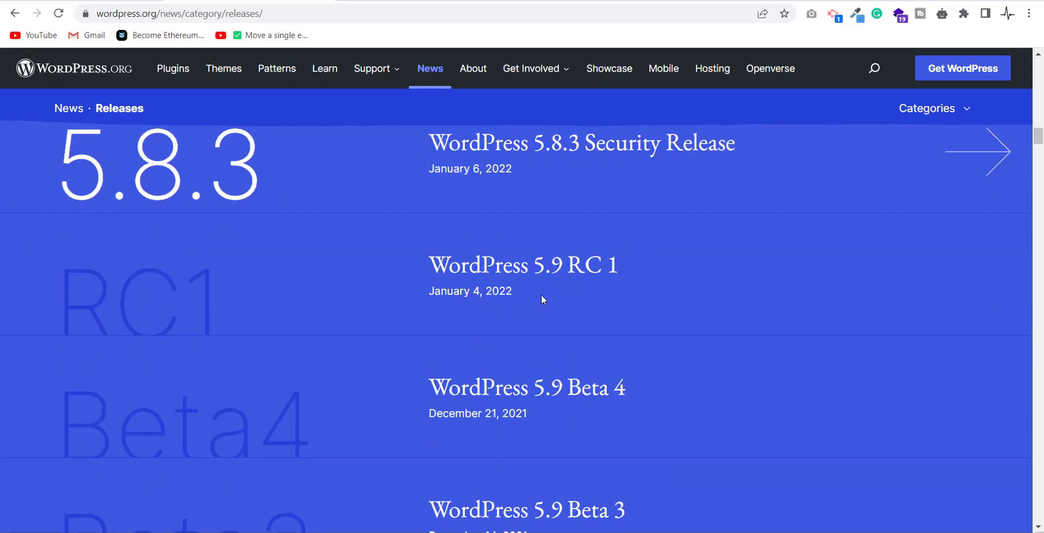
scroll(541, 295, up, 1)
scroll(684, 272, down, 15)
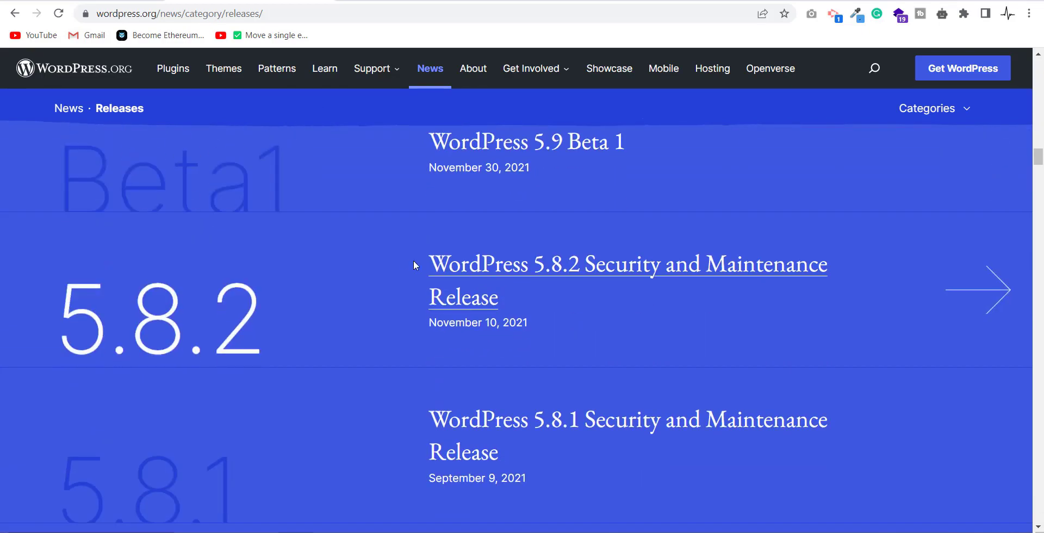
scroll(559, 314, down, 20)
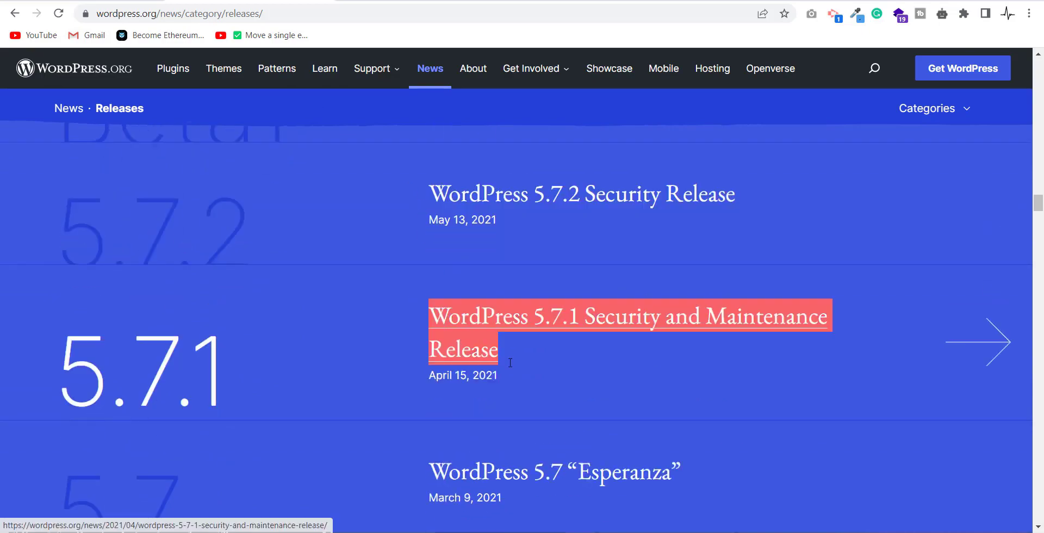
scroll(532, 348, down, 5)
scroll(535, 351, up, 15)
scroll(537, 350, up, 20)
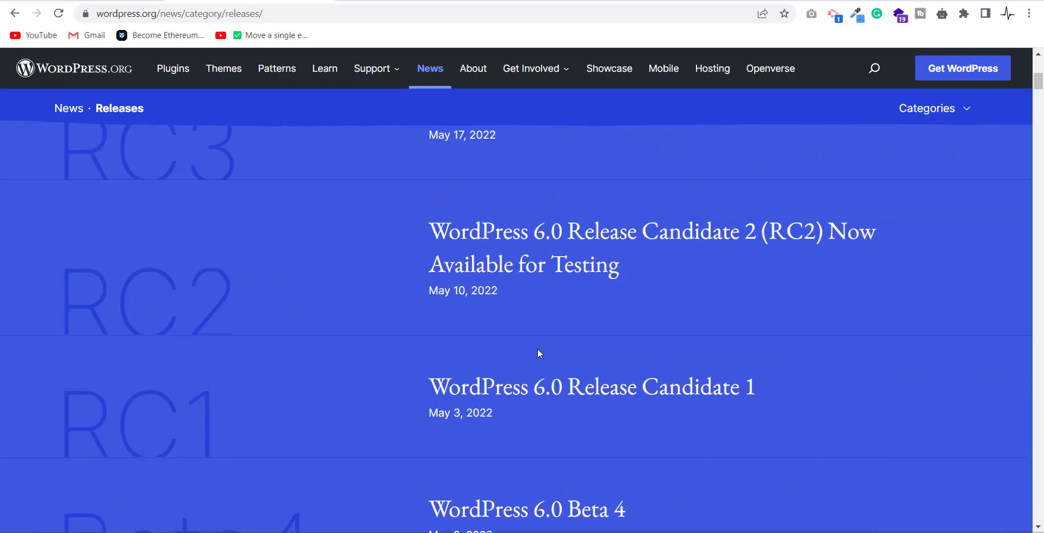
scroll(538, 351, down, 8)
scroll(538, 351, down, 6)
scroll(538, 351, up, 2)
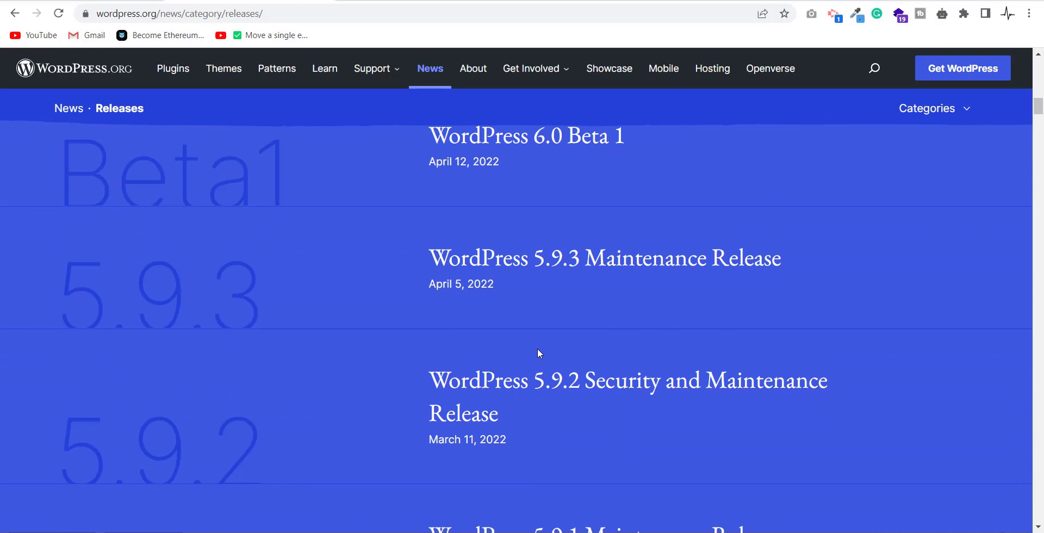
scroll(552, 315, down, 2)
click(562, 256)
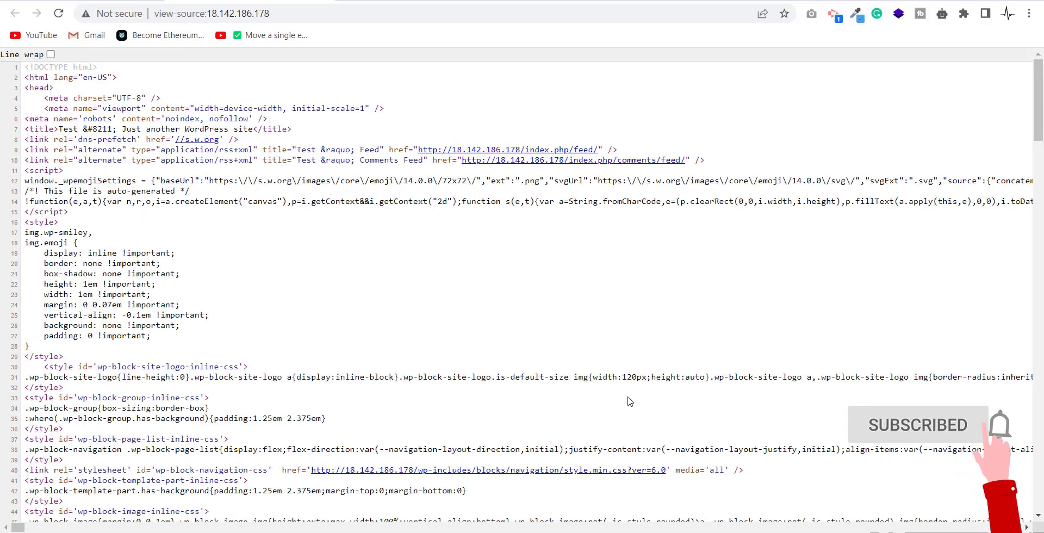
Step: Search the page source for 'generator' and highlight the meta tag reporting WordPress 6.0
key(ctrl+f)
text(generator)
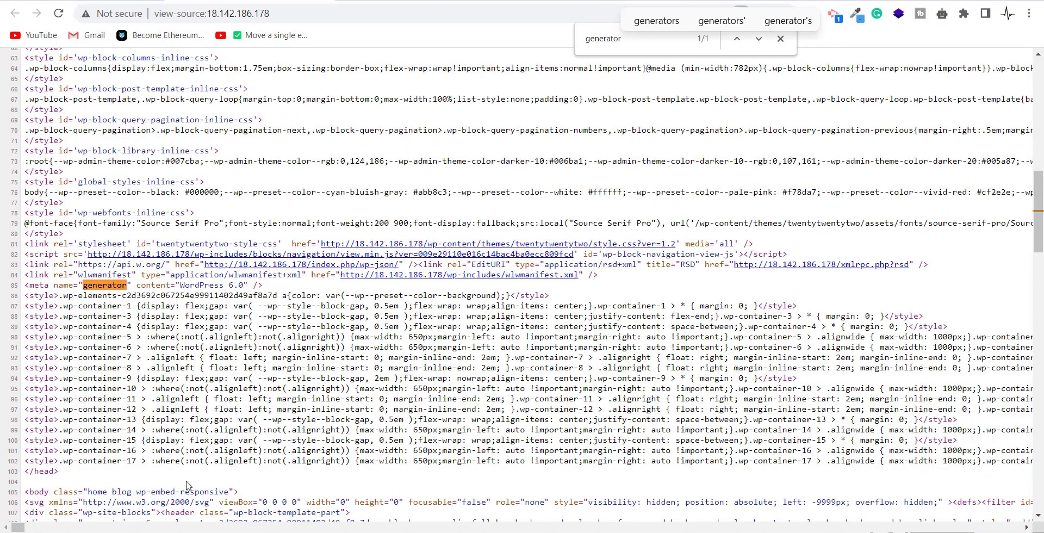
drag(274, 288, 16, 292)
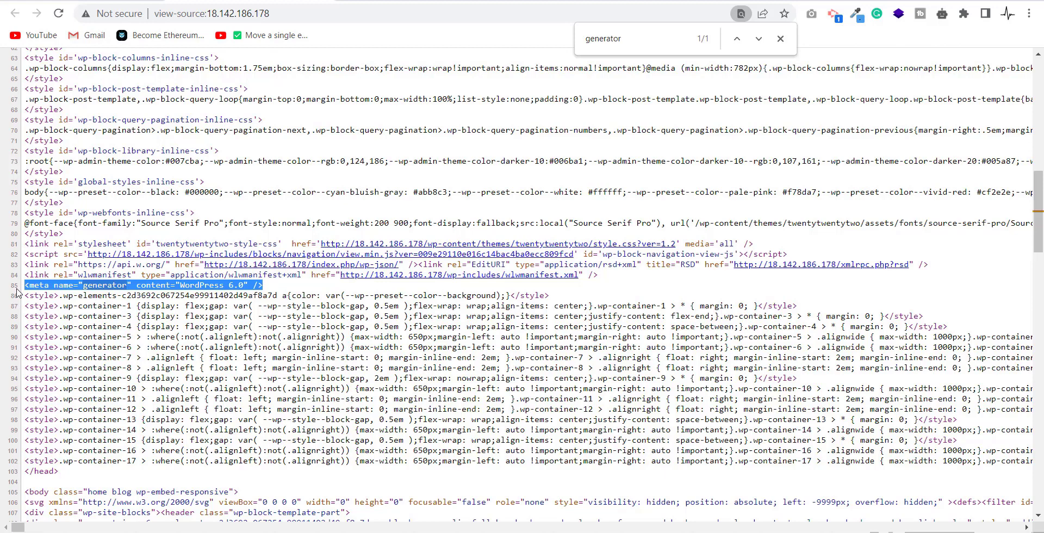
Step: Search the source for '6.' and highlight each ver=6.0 asset link, including the emoji script and navigation stylesheet
key(ctrl+f)
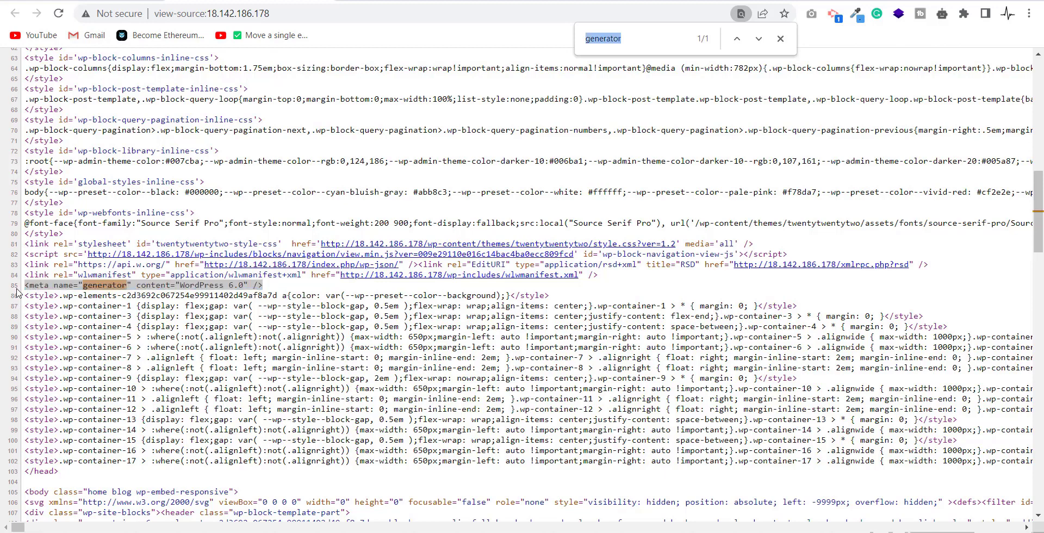
text(6.)
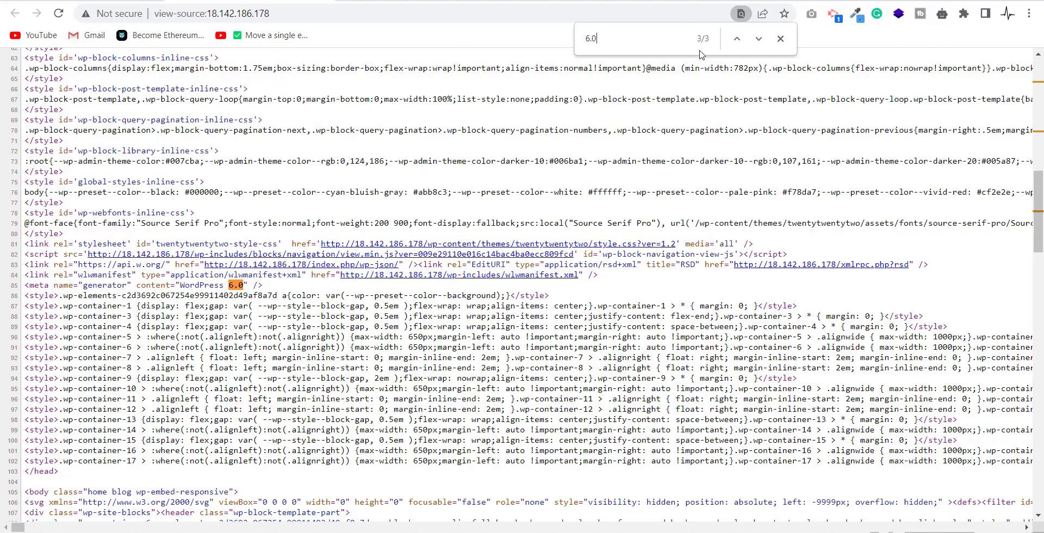
click(759, 39)
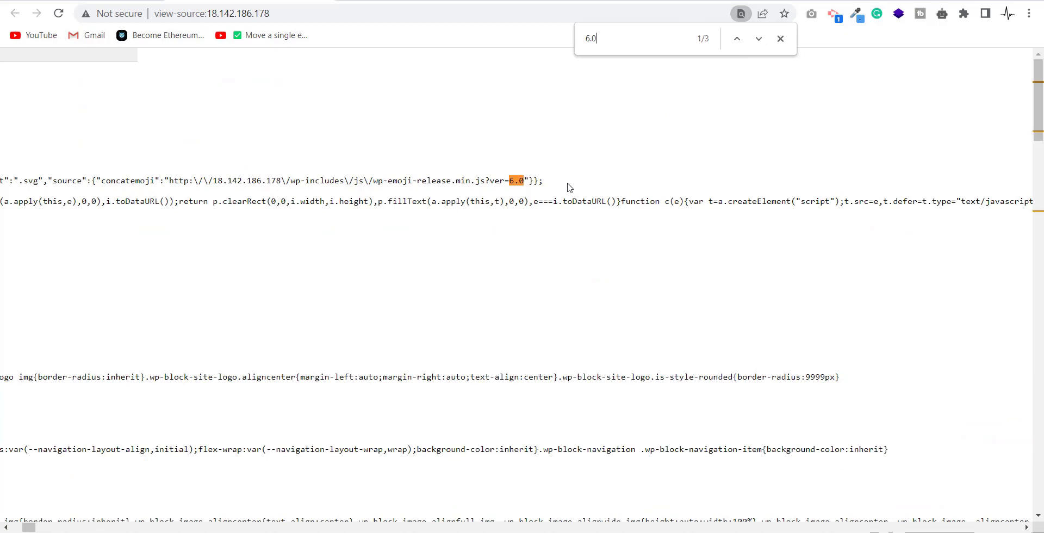
drag(568, 185, 473, 167)
click(757, 39)
drag(625, 457, 489, 465)
scroll(630, 407, down, 2)
drag(601, 334, 488, 338)
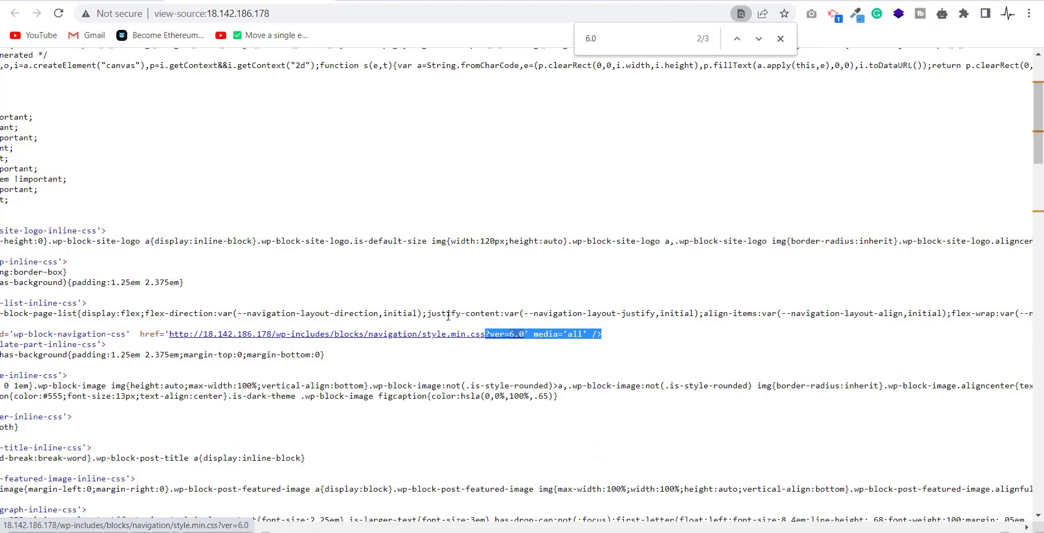
key(ctrl+a)
scroll(606, 199, up, 2)
click(414, 111)
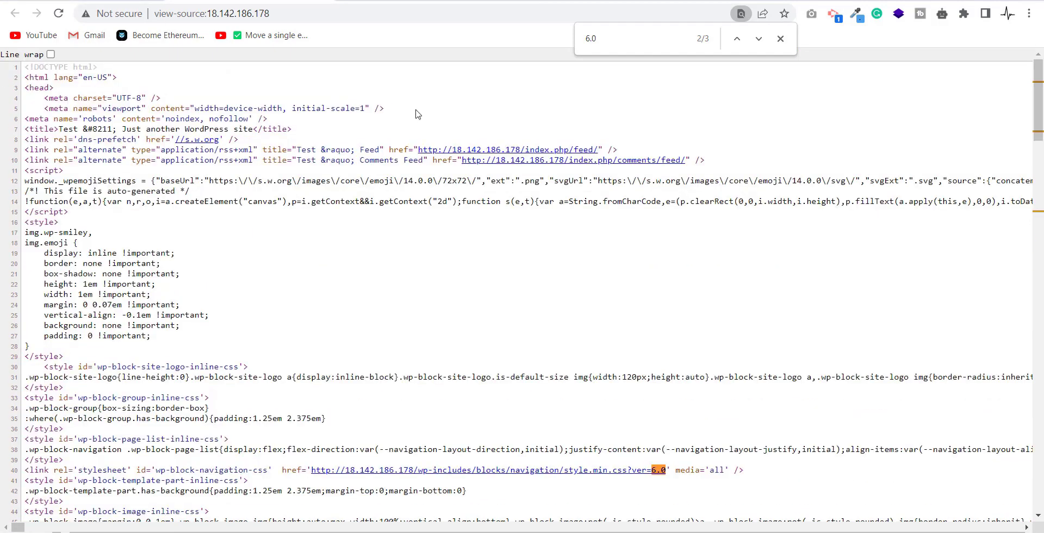
Step: Open the site's RSS feed, find its v=6.0 generator line, then go back to the page source
click(574, 150)
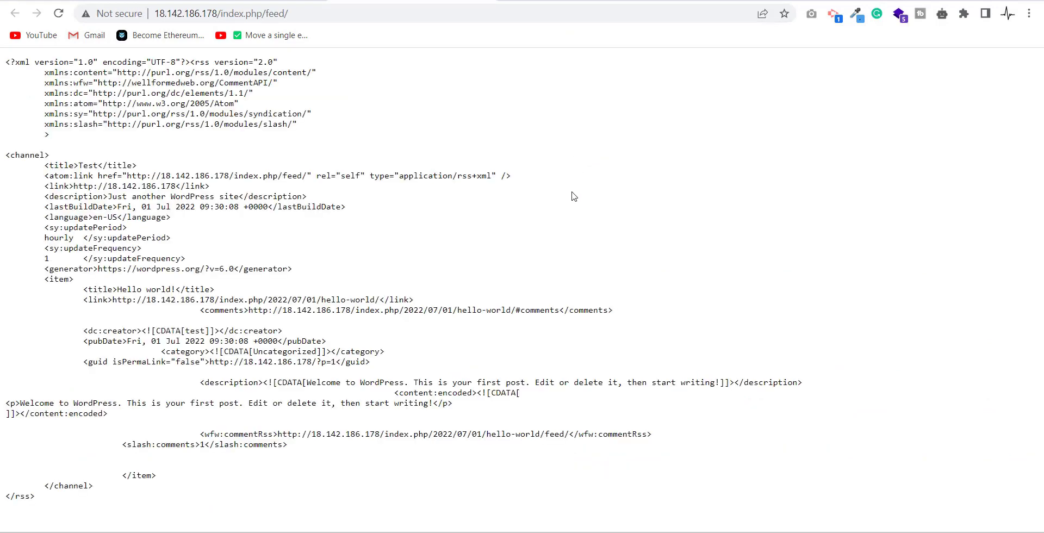
key(ctrl+f)
text(6.0)
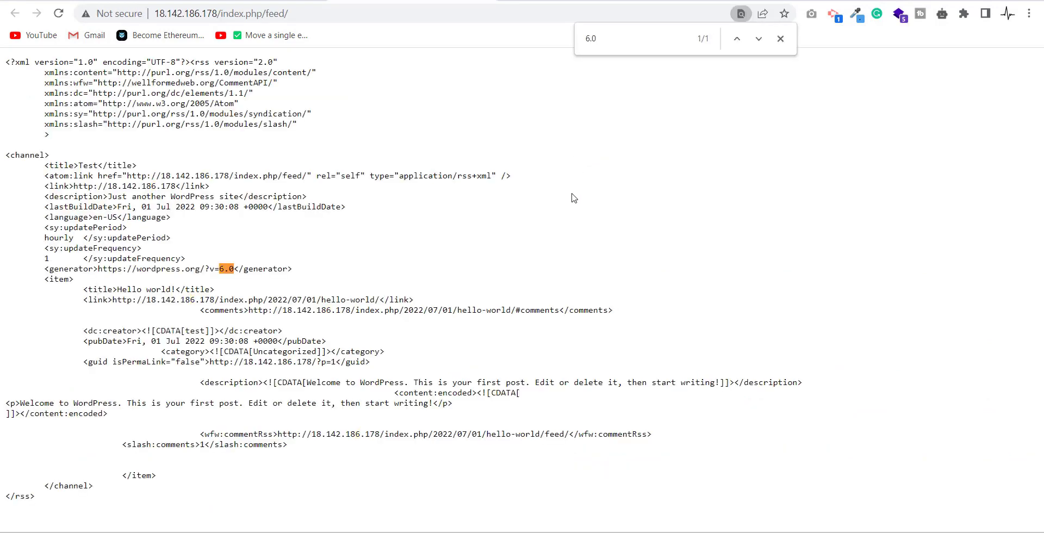
drag(292, 268, 122, 270)
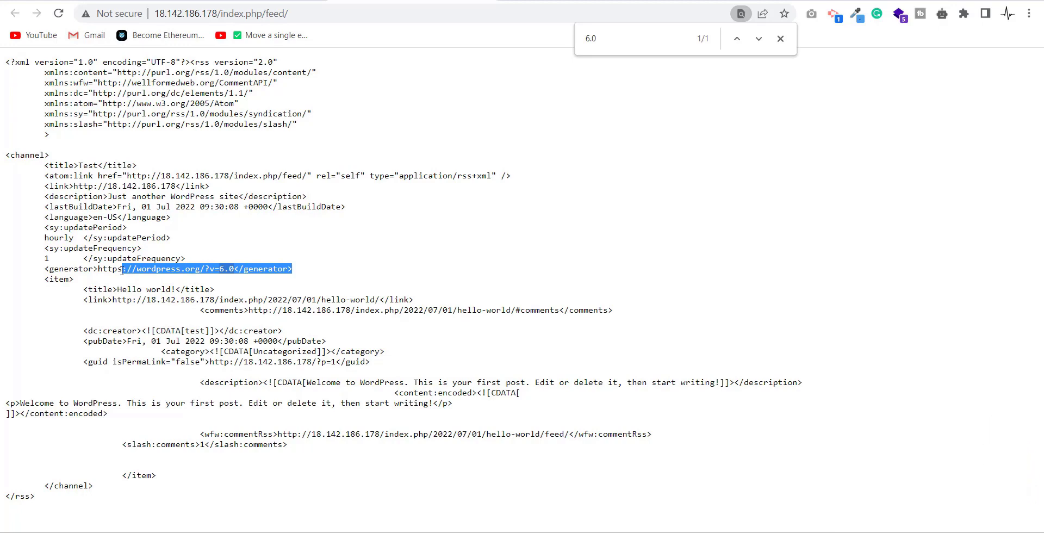
click(321, 1)
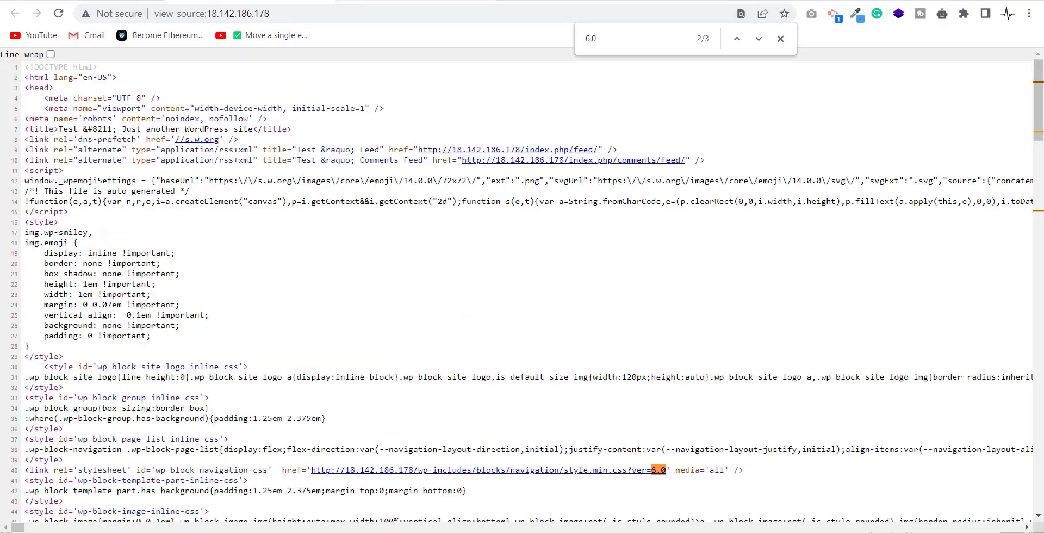
Step: Load the site's /readme.html, compare with the sample readme showing Version 4.6.1, then return to the site
click(320, 1)
click(270, 14)
click(270, 14)
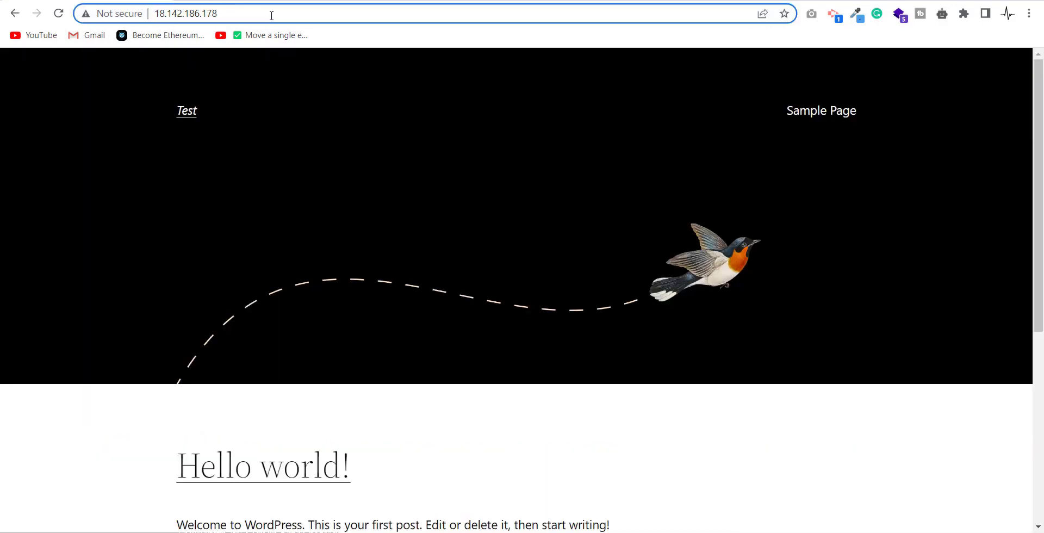
text(/read)
key(Return)
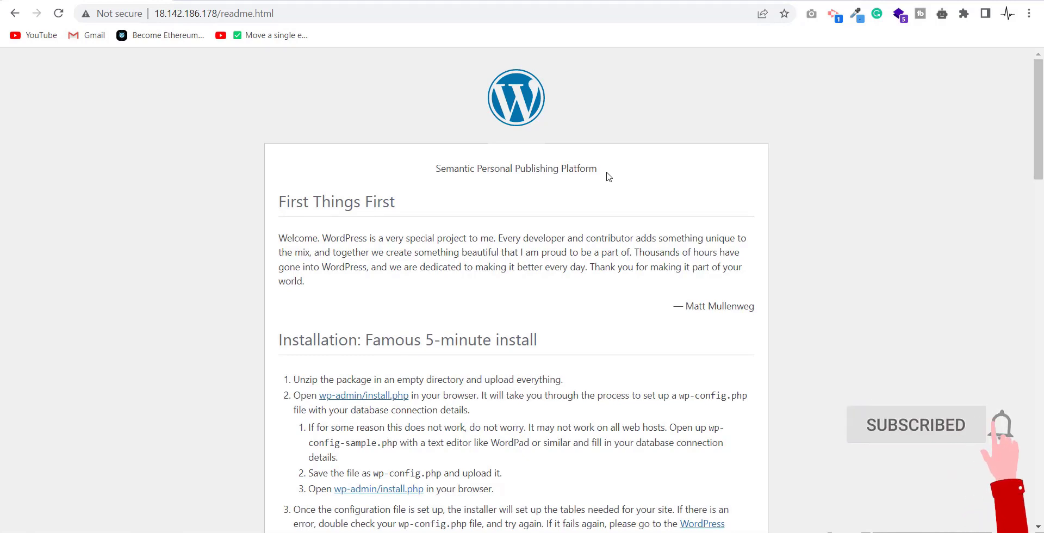
key(ctrl+shift+Tab)
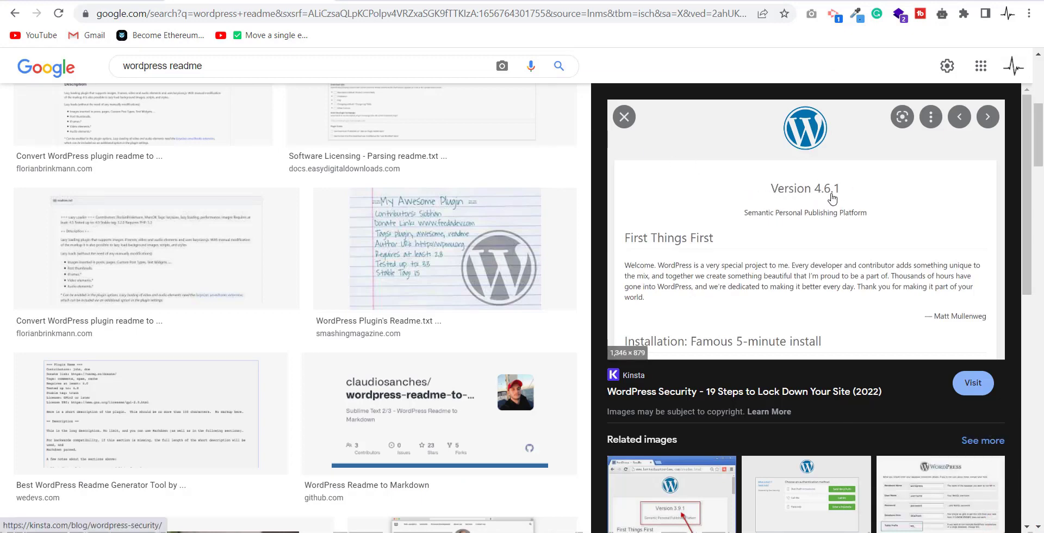
key(ctrl+Tab)
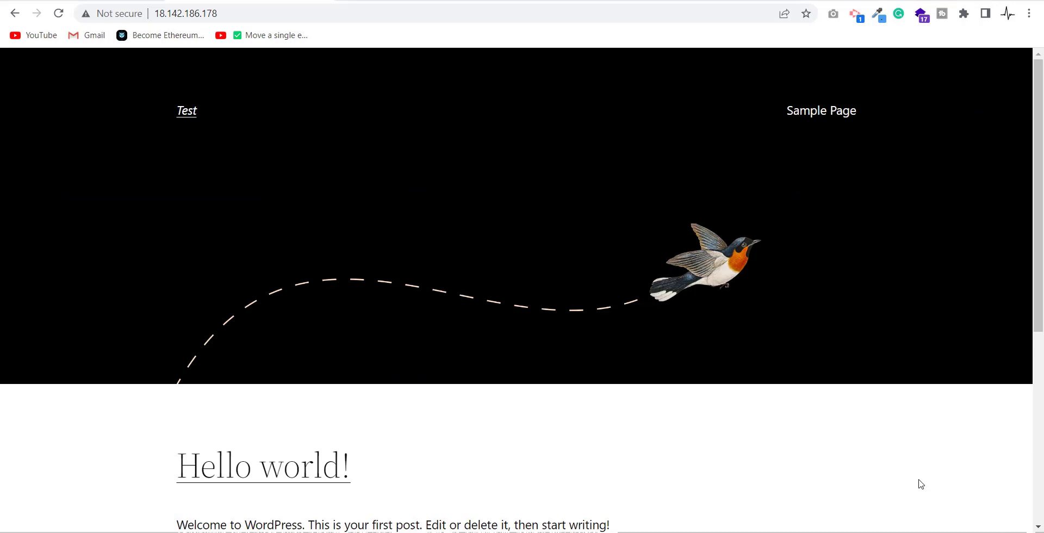
Step: Go to the site's /wp-admin page and log in with the admin username and password
click(389, 11)
click(389, 10)
text(/wp-a)
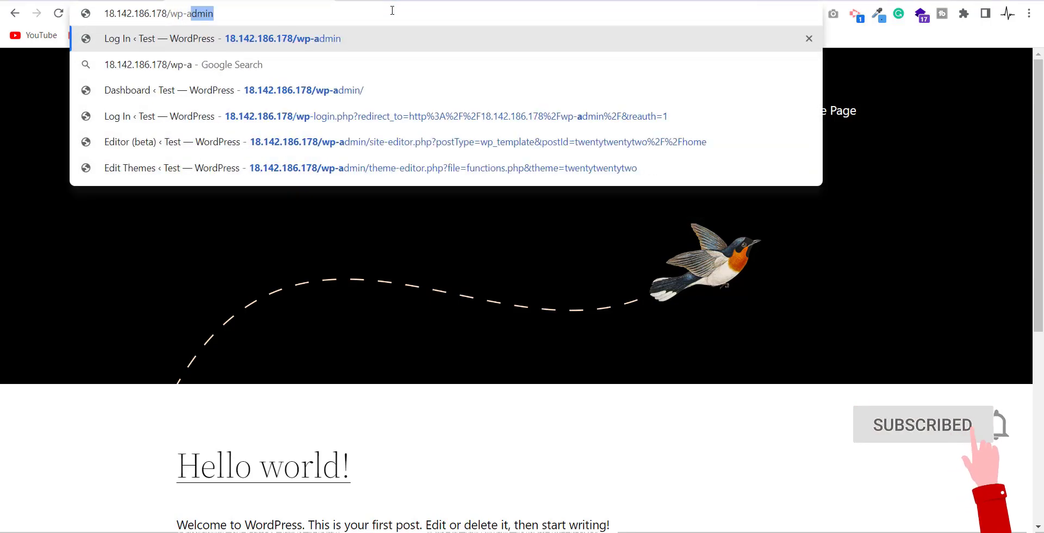
key(Return)
text(test)
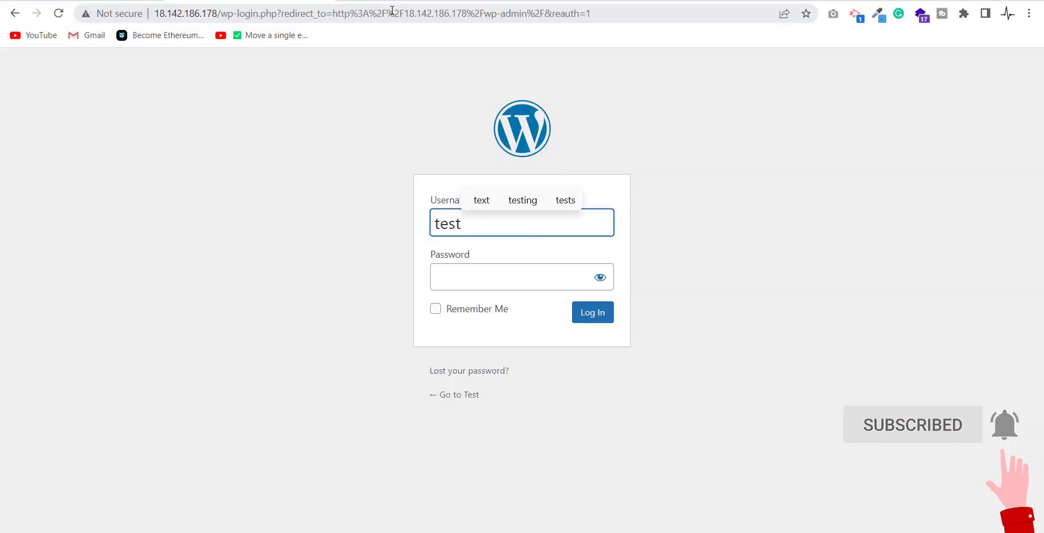
key(Tab)
text(test)
key(Return)
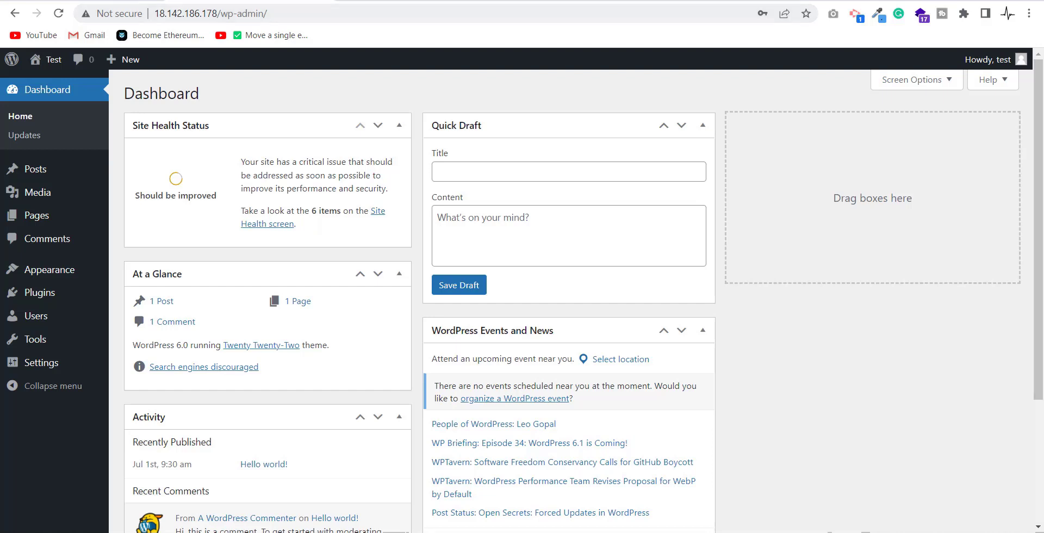
Step: Open Twenty Twenty-Two's functions.php in the Theme File Editor and add a blank line at its end
mouse_move(47, 338)
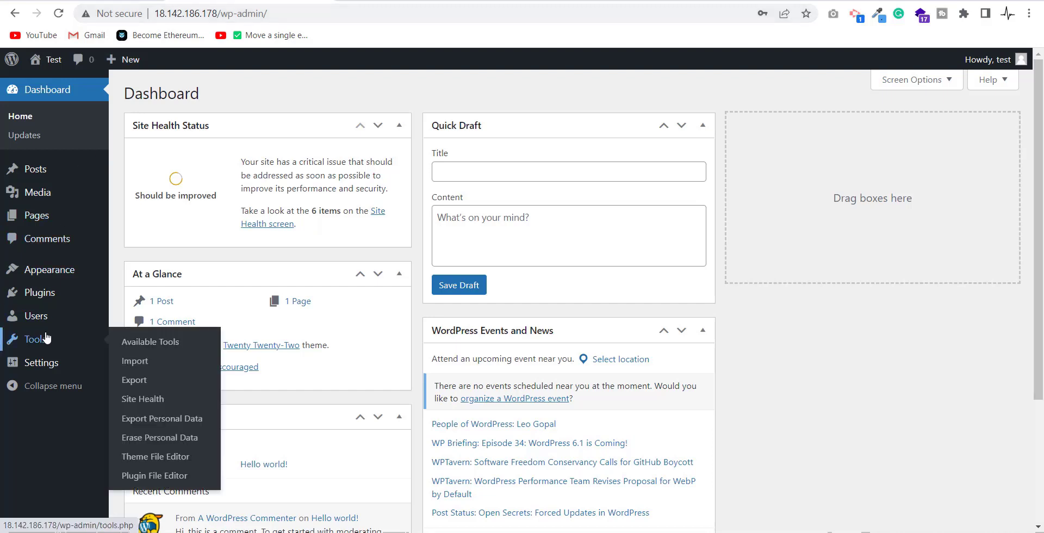
click(155, 458)
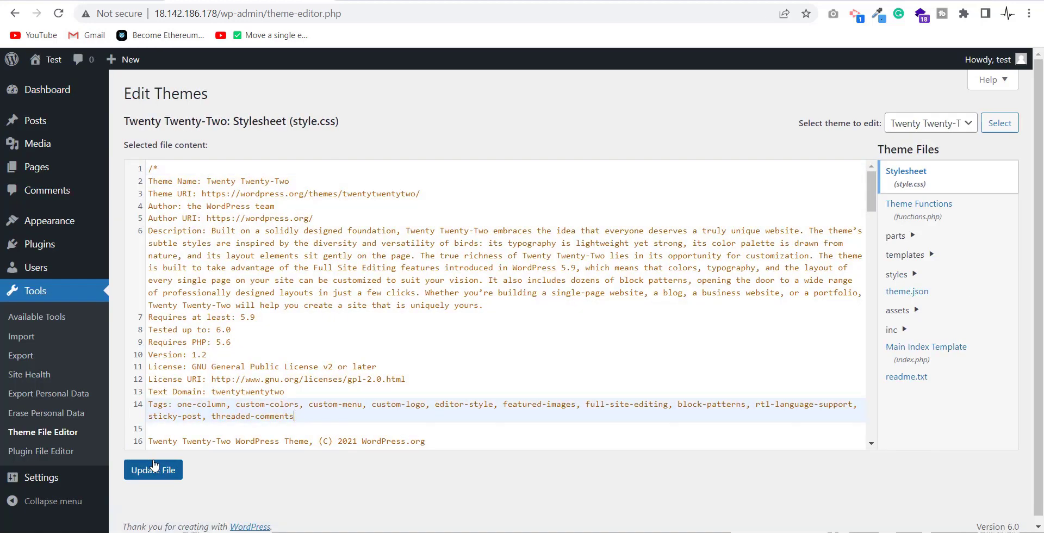
click(926, 216)
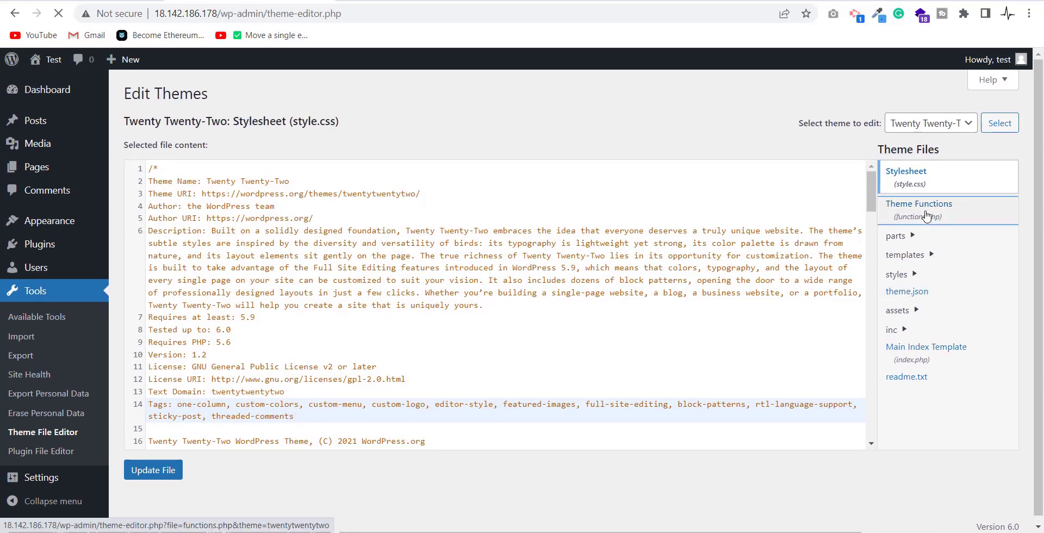
scroll(536, 267, down, 10)
click(484, 423)
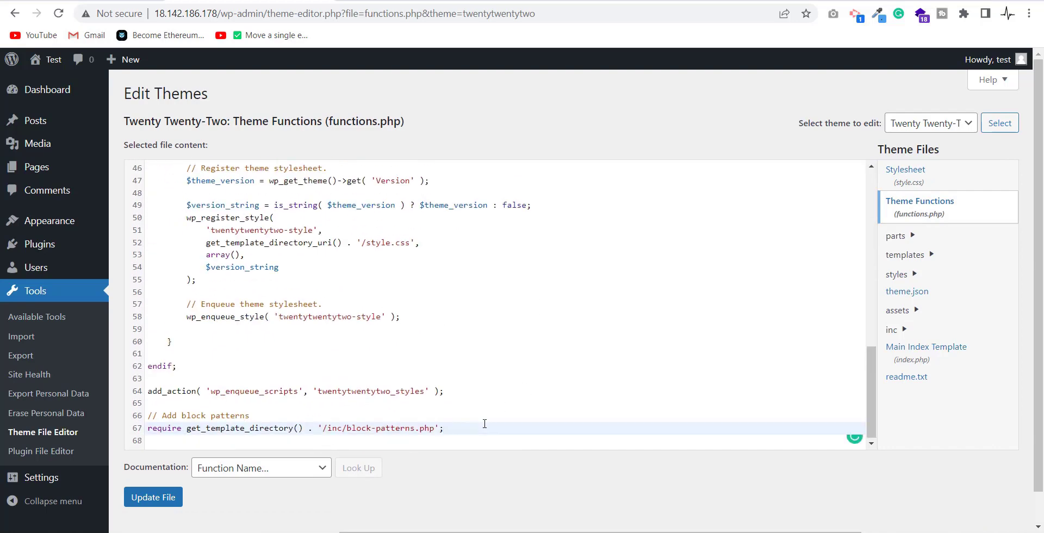
key(Return)
key(Return)
key(Return)
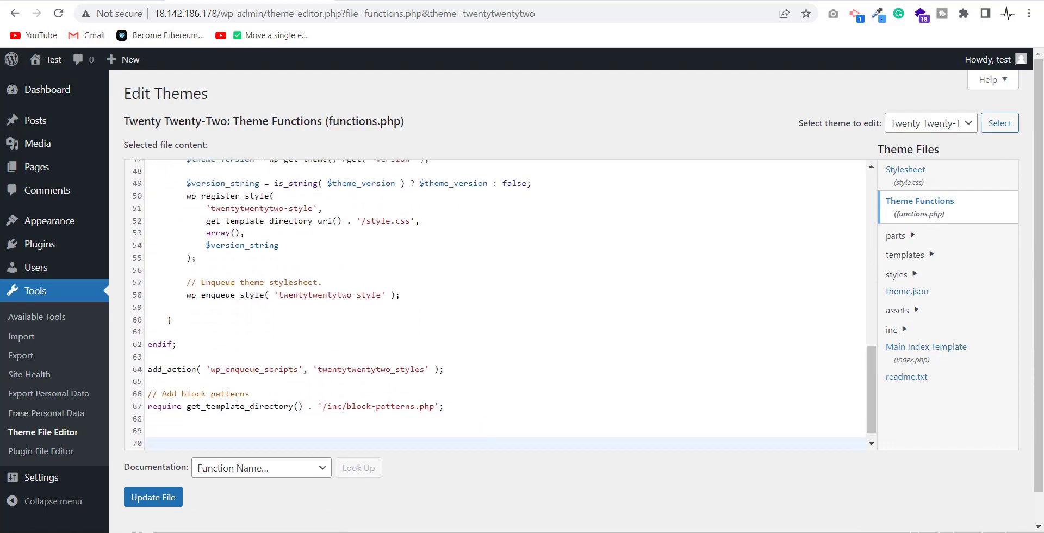
Step: Copy the tutorial's remove_wordpress_version snippet and paste it at the end of functions.php
key(ctrl+Tab)
drag(519, 256, 191, 204)
key(ctrl+c)
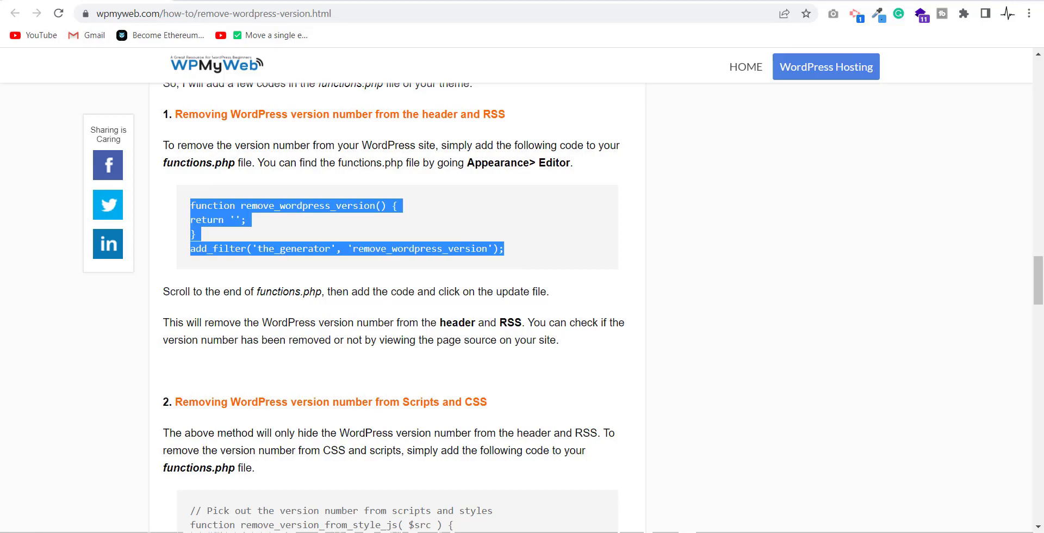
key(ctrl+Tab)
key(ctrl+v)
key(ctrl+Tab)
Step: Copy the remove_version_from_style_js snippet for scripts and styles and paste it below the first function
scroll(287, 356, down, 5)
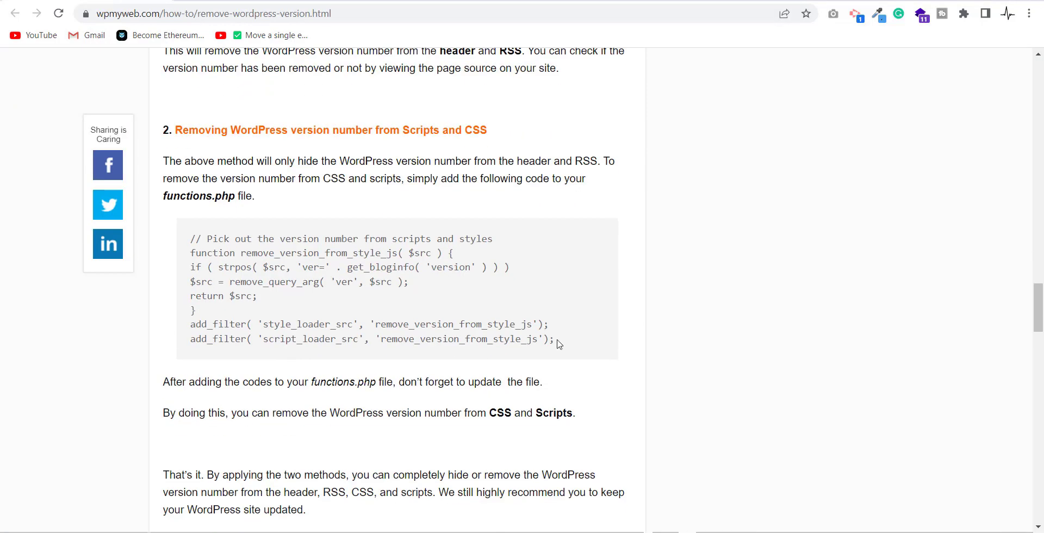
drag(560, 343, 157, 245)
key(ctrl+c)
key(ctrl+Tab)
key(Return)
key(Return)
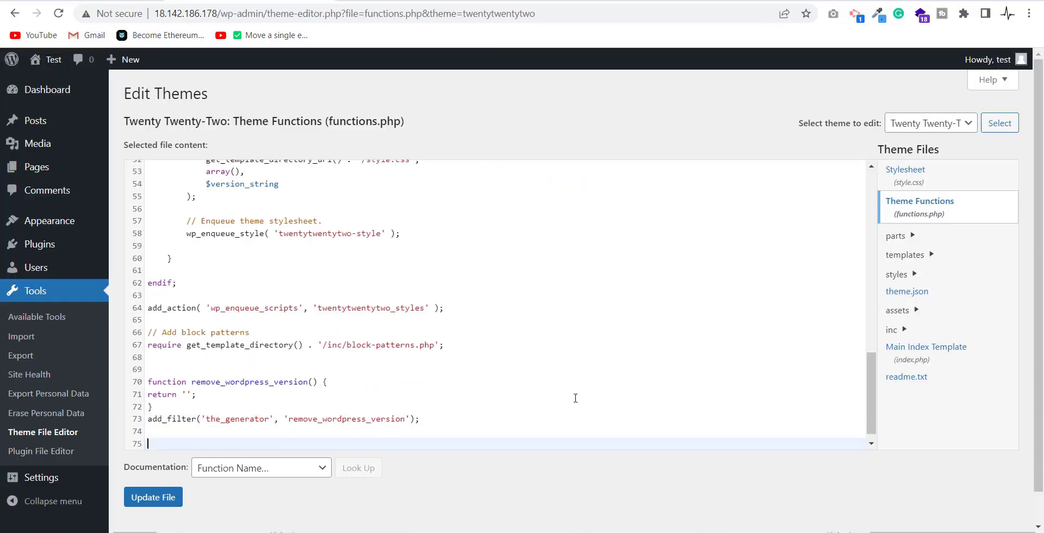
key(ctrl+v)
scroll(575, 397, down, 1)
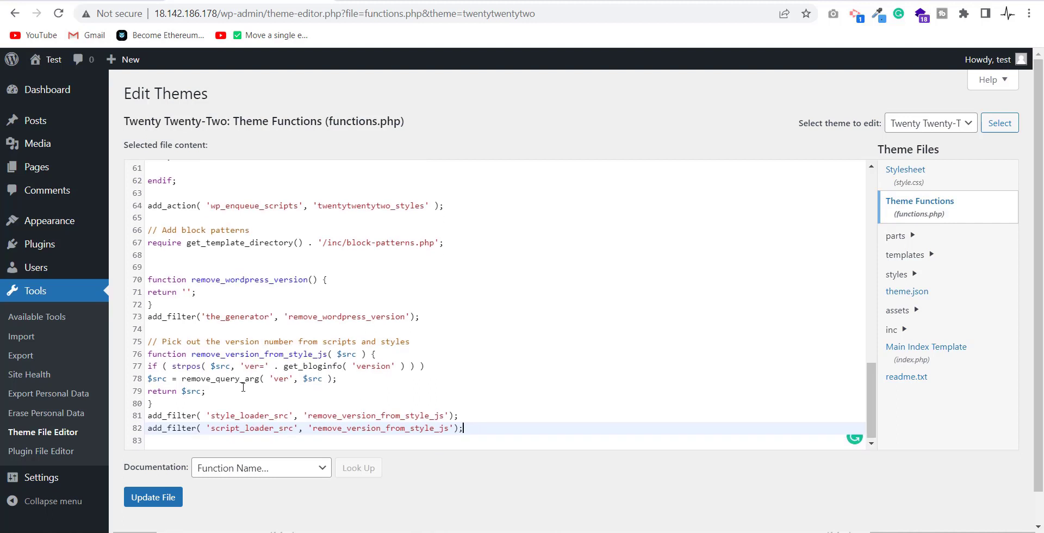
Step: Add the comment '// Hide version number from the meta tag and RSS feed' above the first block
click(206, 267)
key(Return)
text(// Hide)
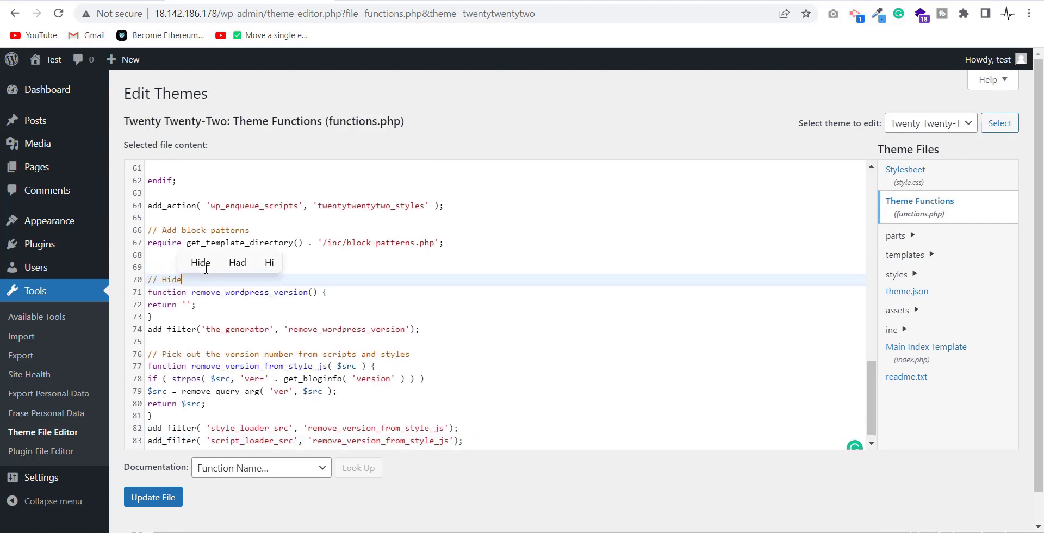
text( version numbe)
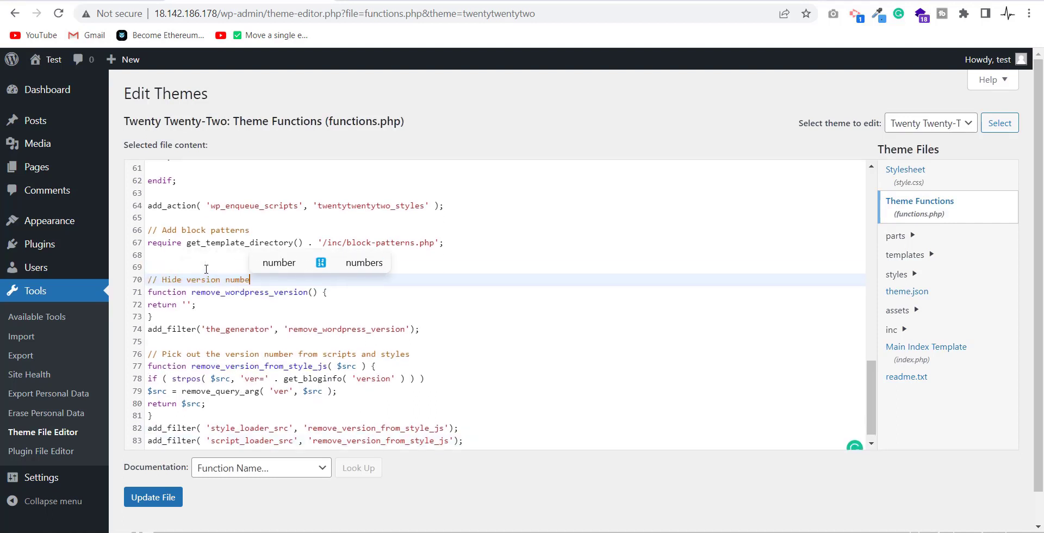
text(r from the meta )
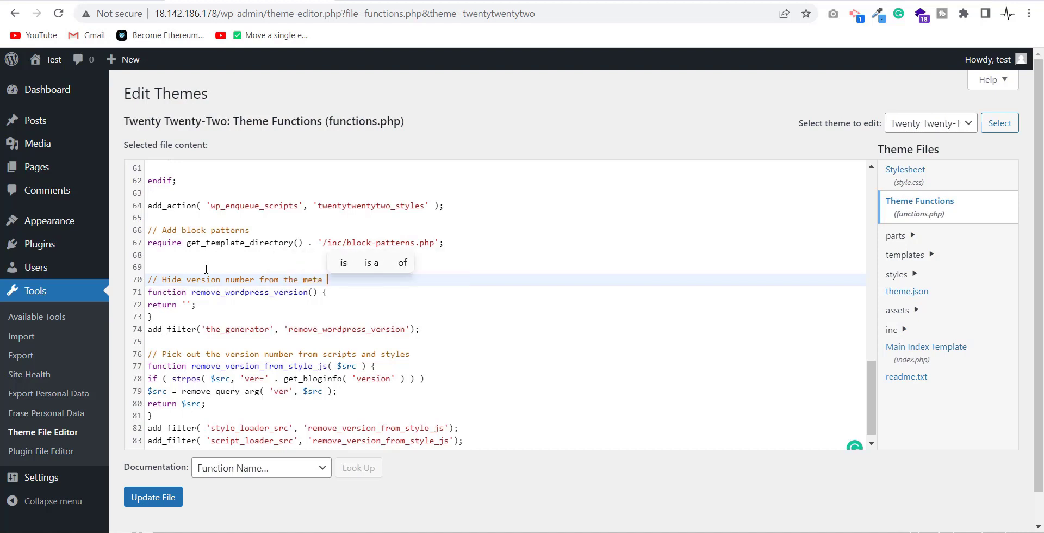
text(tag and RSS )
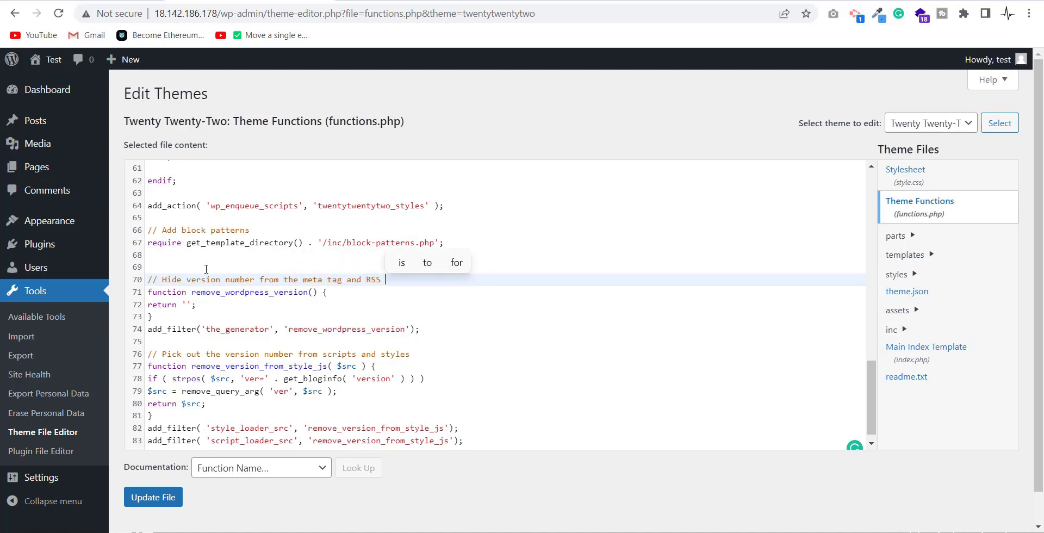
text(feed)
Step: Reword the second block's comment to say it removes the version number from script and style links
drag(415, 357, 162, 358)
text(Hide the)
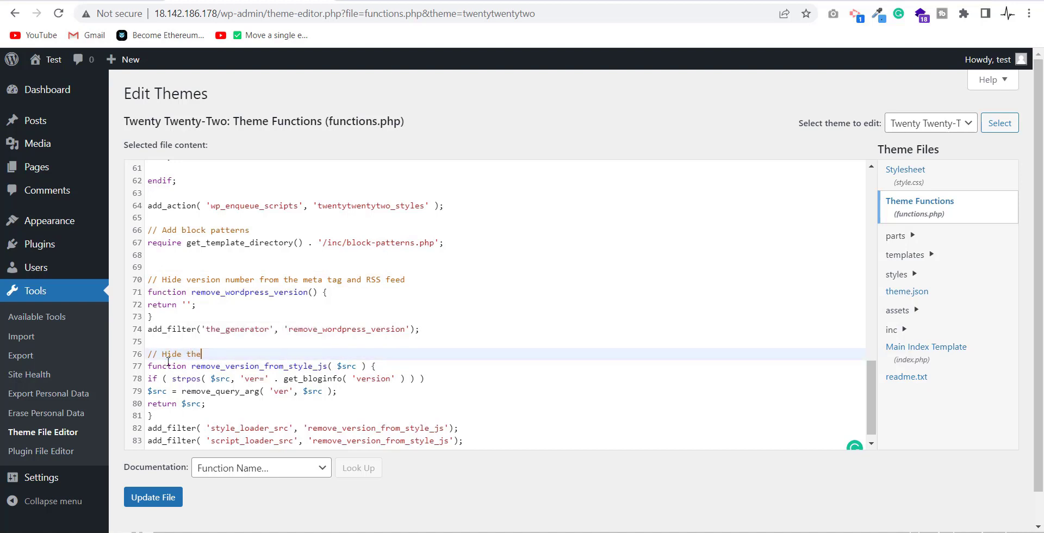
key(BackSpace)
key(BackSpace)
key(BackSpace)
key(BackSpace)
key(BackSpace)
key(BackSpace)
key(BackSpace)
key(BackSpace)
text(Remove the version number from the)
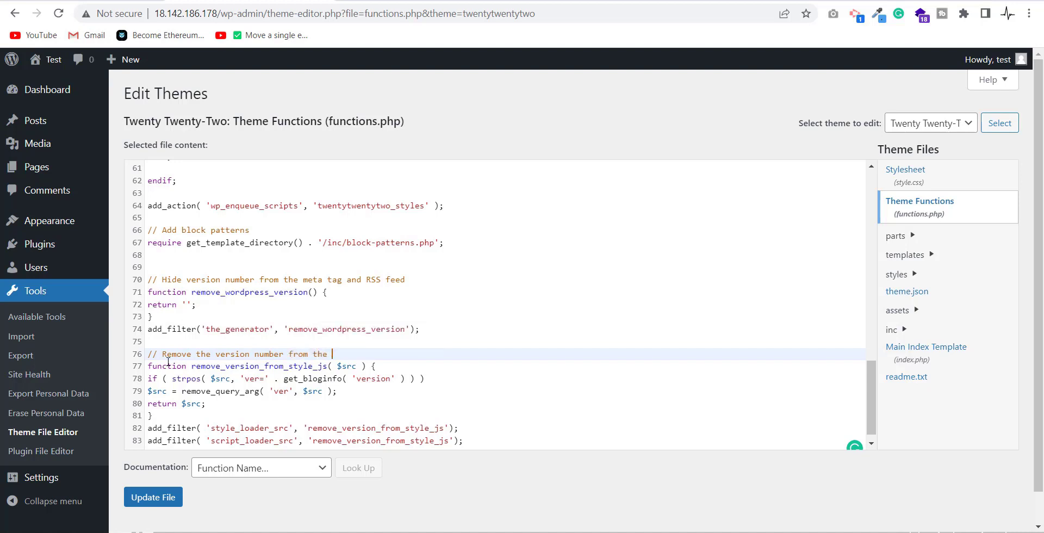
text( script a)
text(nd styles U)
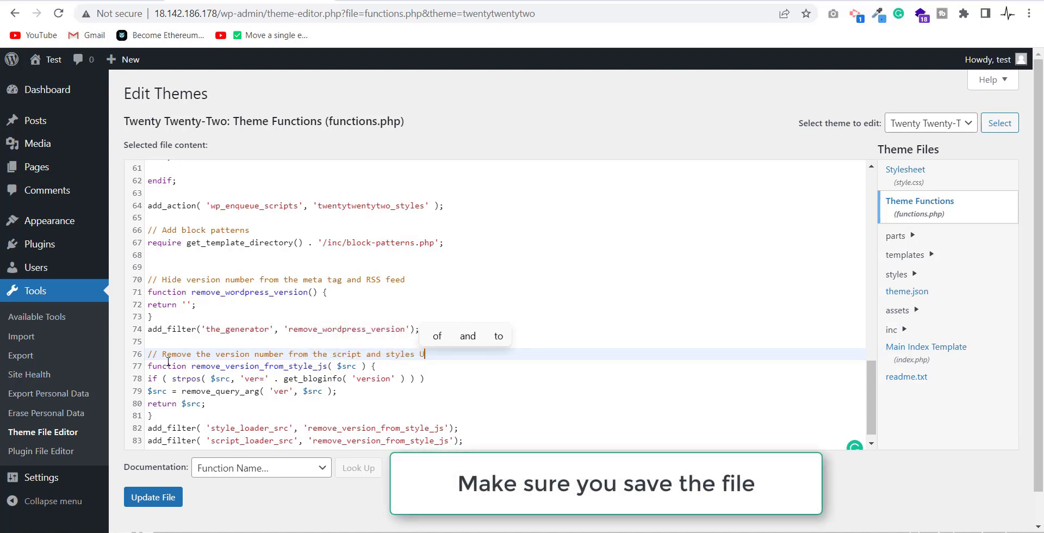
key(BackSpace)
text(links)
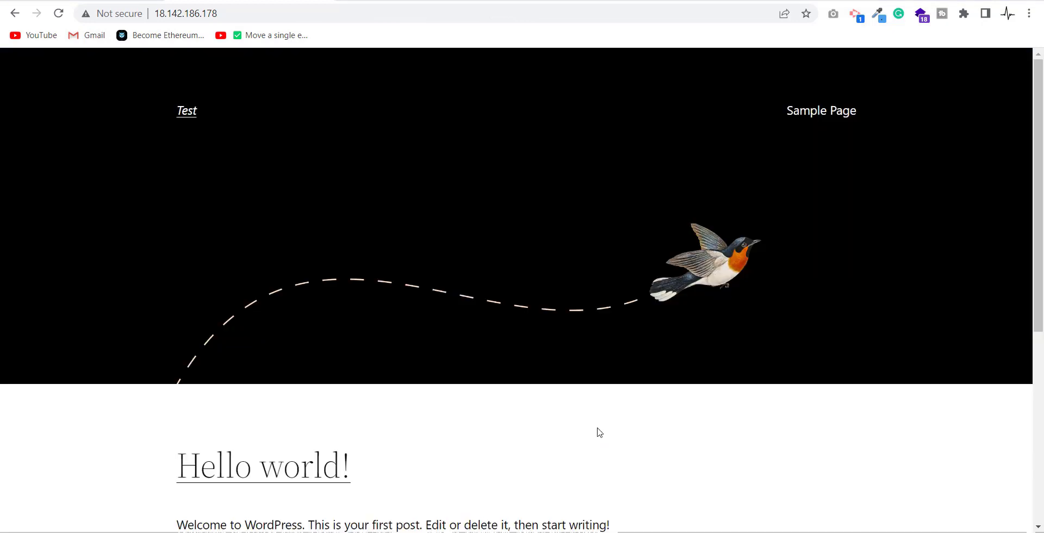
Step: View the front page's source and search it for 6.0, which now returns no matches
right_click(598, 432)
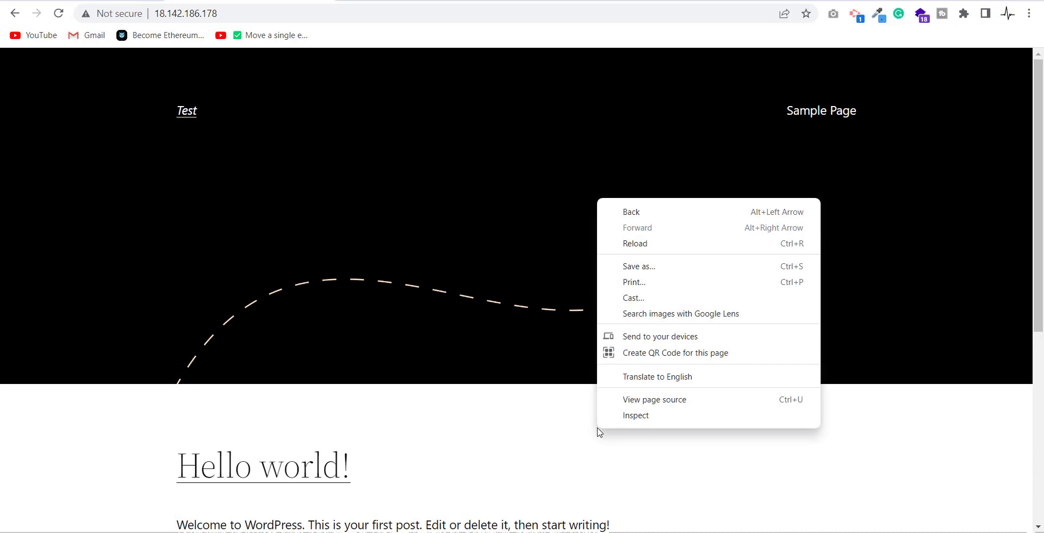
click(638, 400)
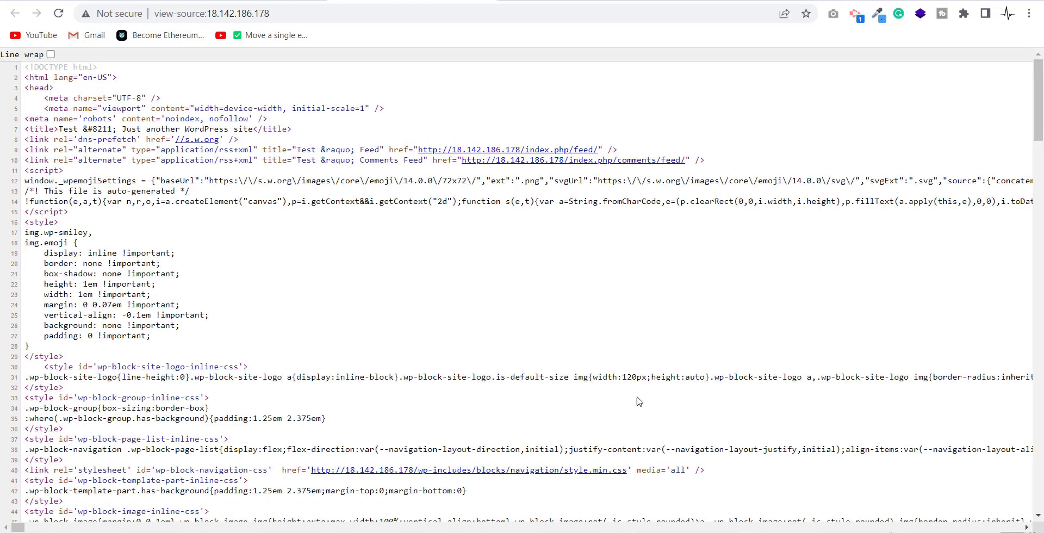
key(ctrl+f)
text(6.0)
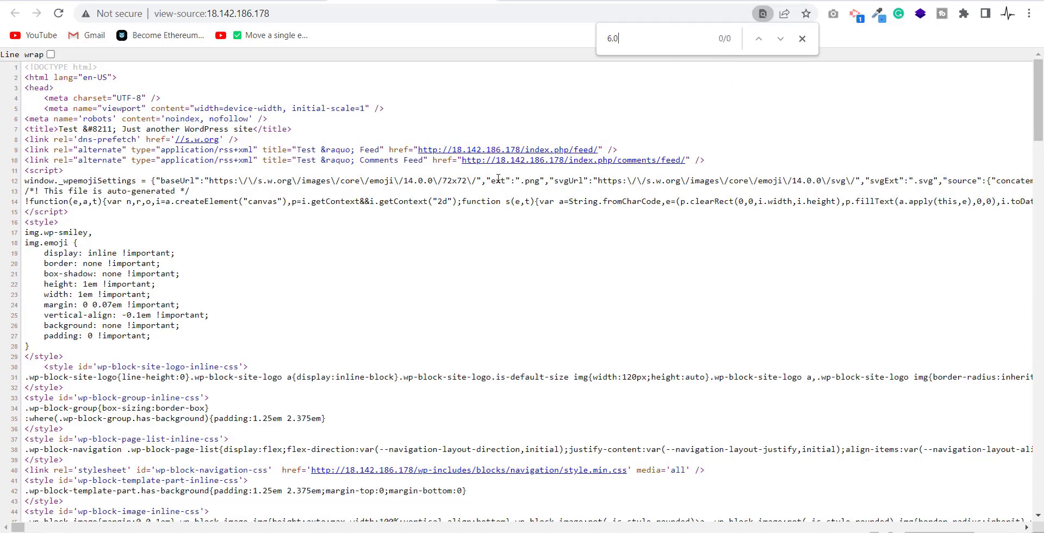
Step: Open the RSS feed from the source's line 9 and search it for 6.0, finding nothing
click(539, 153)
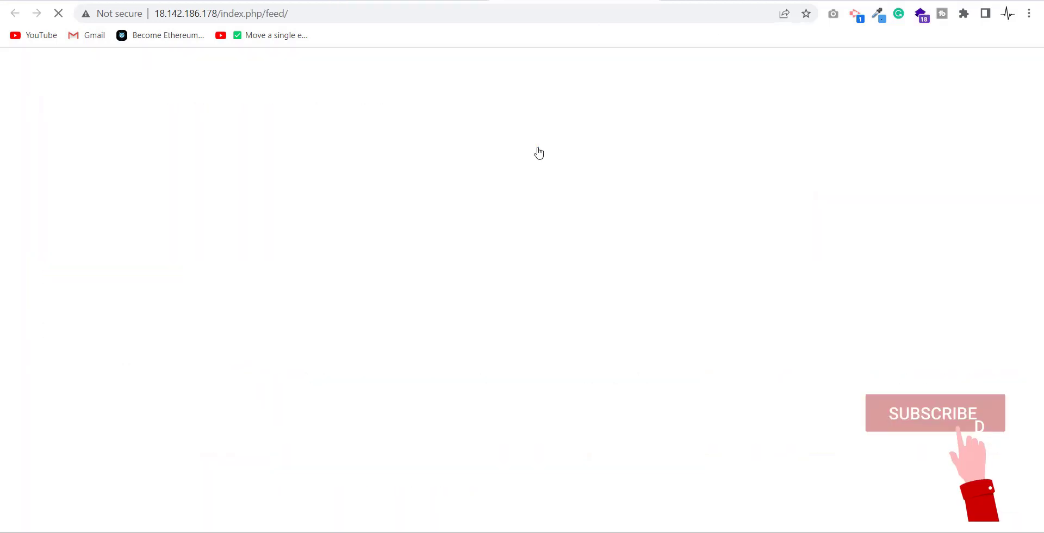
text(6.0)
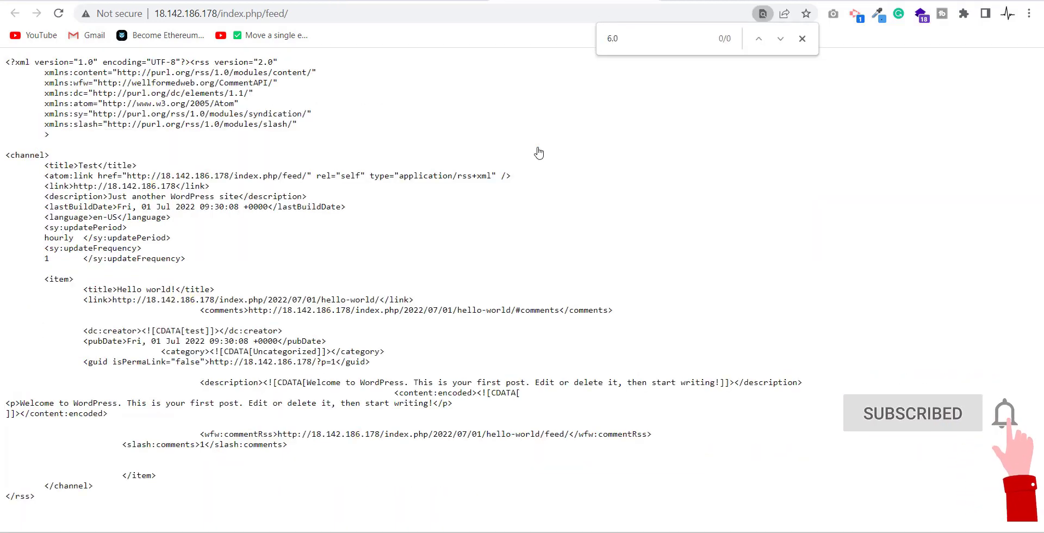